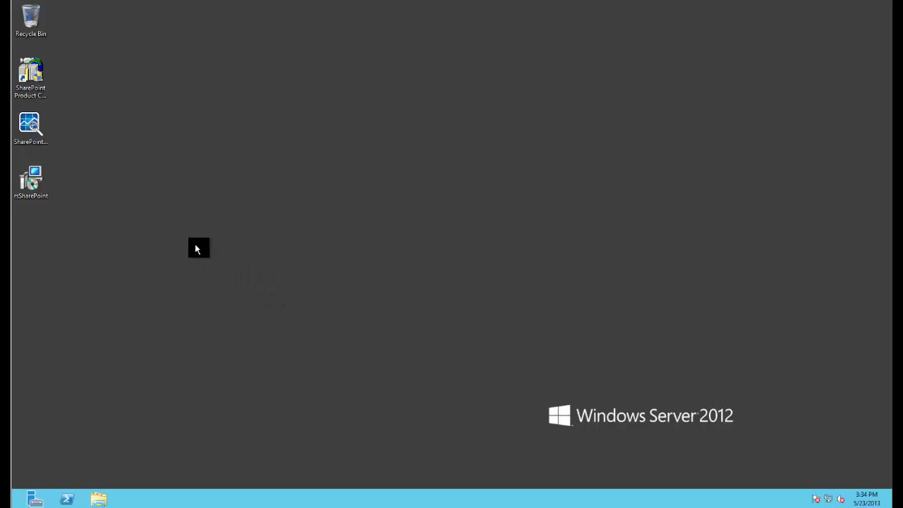
Install the SQL Server 2012 RS Add-in for SharePoint from rsSharePoint, accepting the license terms and allowing the installation.
{"action": "double_click", "coordinate": [34, 179]}
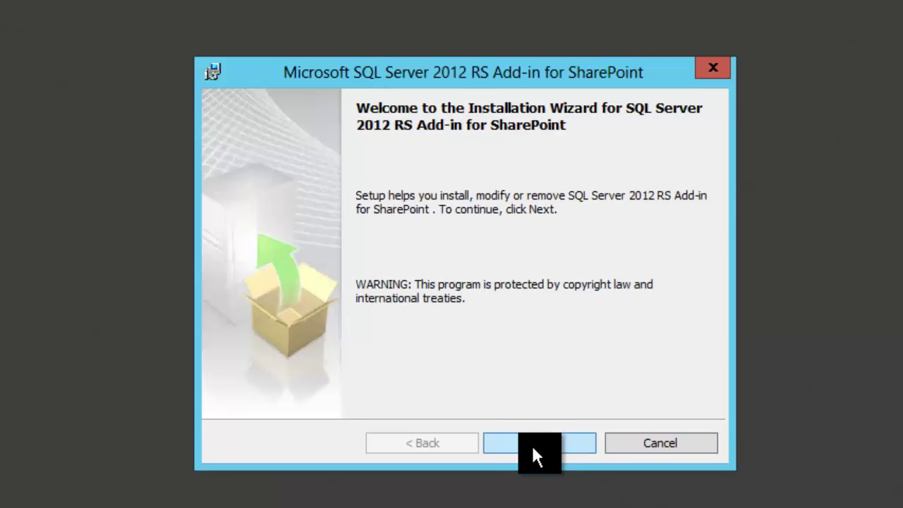
{"action": "left_click", "coordinate": [532, 444]}
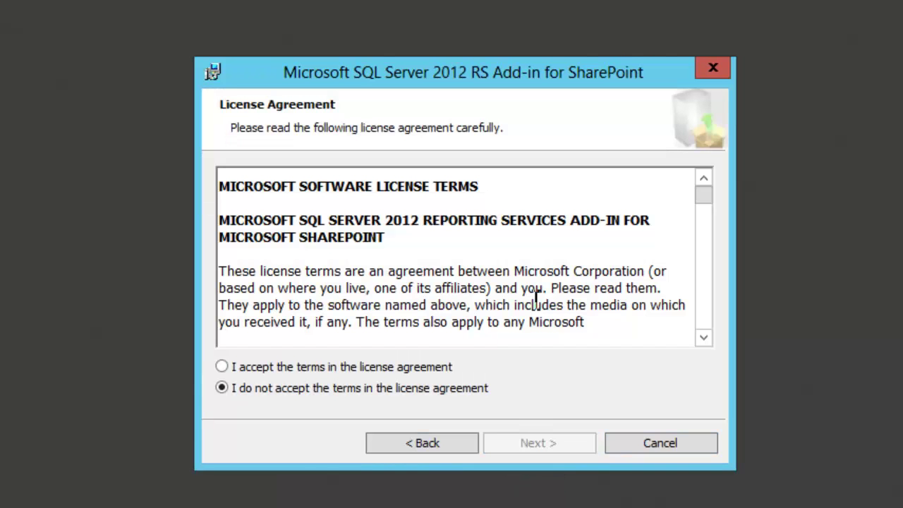
{"action": "left_click", "coordinate": [392, 361]}
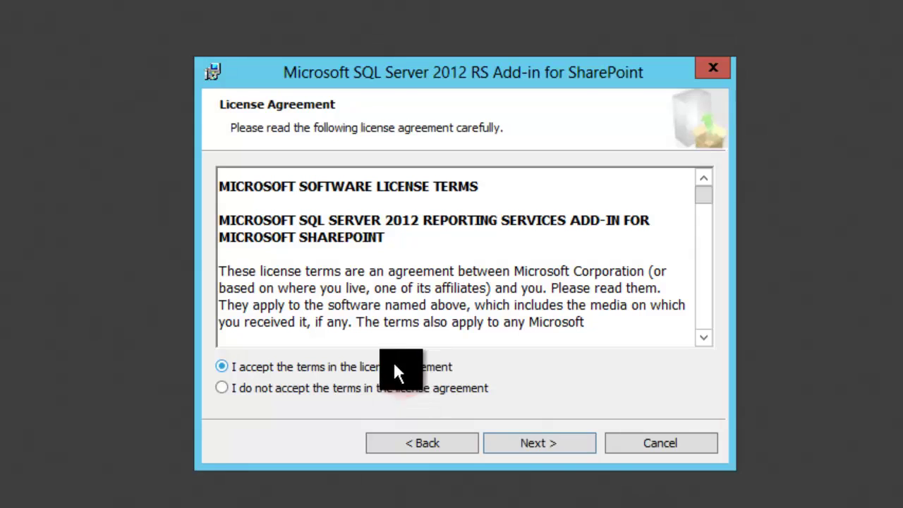
{"action": "left_click", "coordinate": [516, 444]}
{"action": "left_click", "coordinate": [517, 447]}
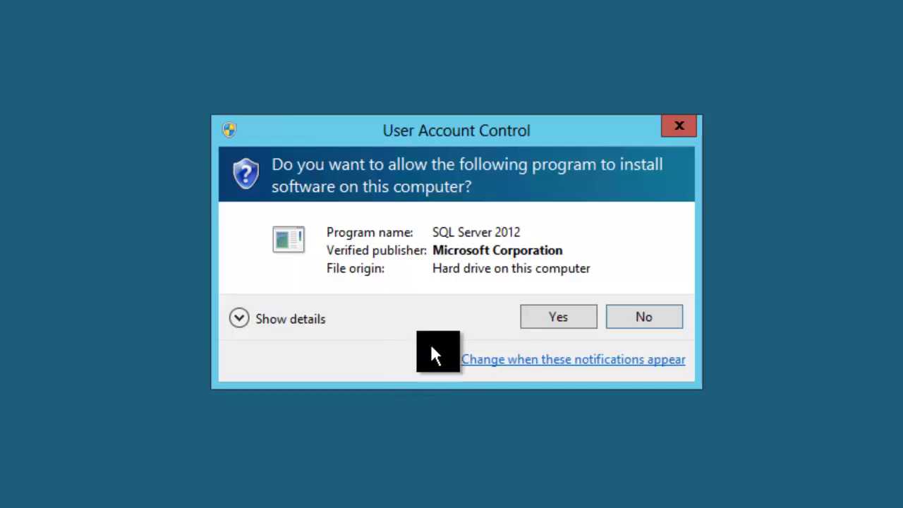
{"action": "left_click", "coordinate": [540, 316]}
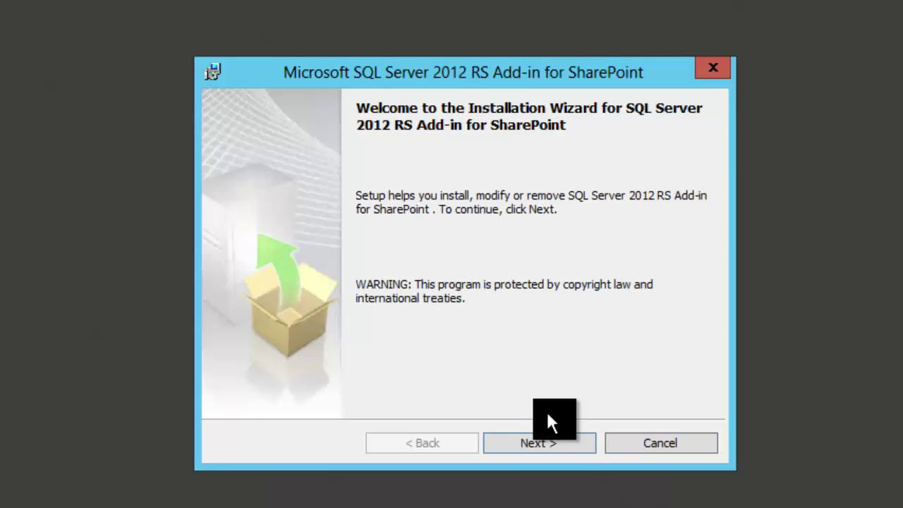
Run the RS Add-in for SharePoint setup a second time, accepting its license terms and authorizing the installation.
{"action": "left_click", "coordinate": [548, 432]}
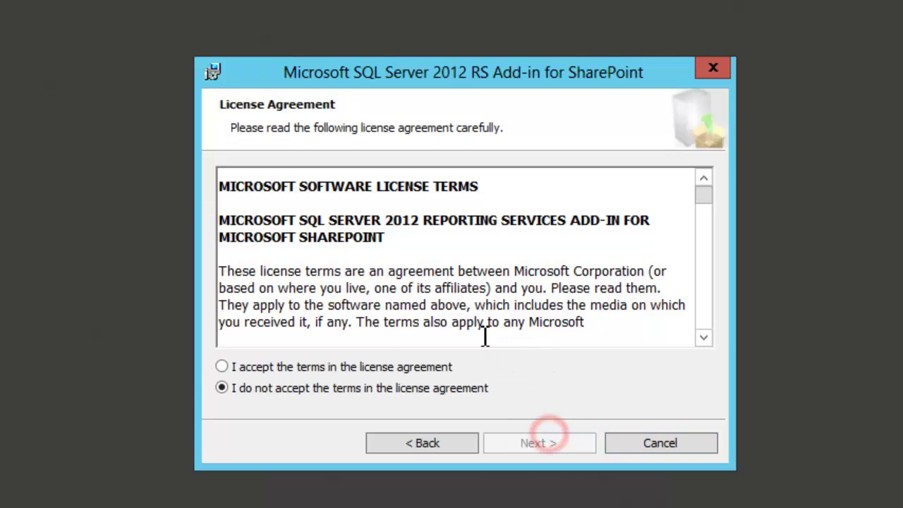
{"action": "left_click", "coordinate": [374, 366]}
{"action": "left_click", "coordinate": [526, 432]}
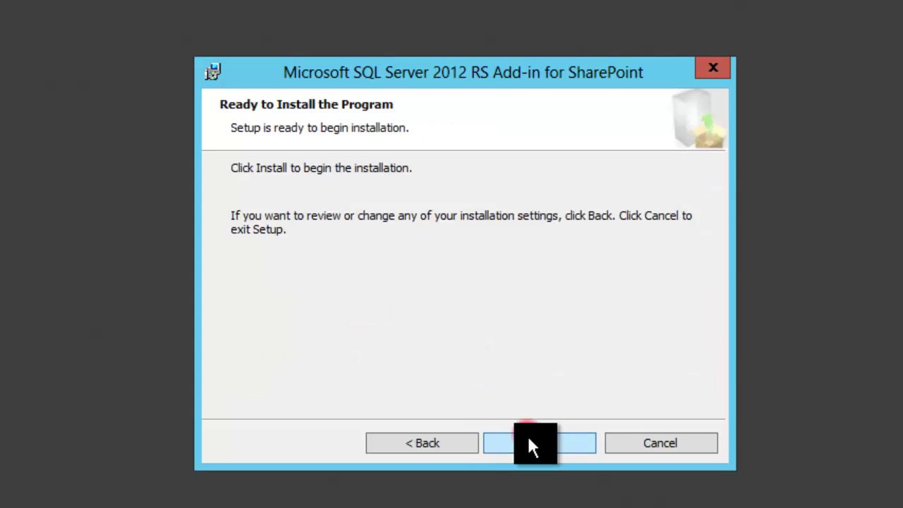
{"action": "left_click", "coordinate": [530, 440]}
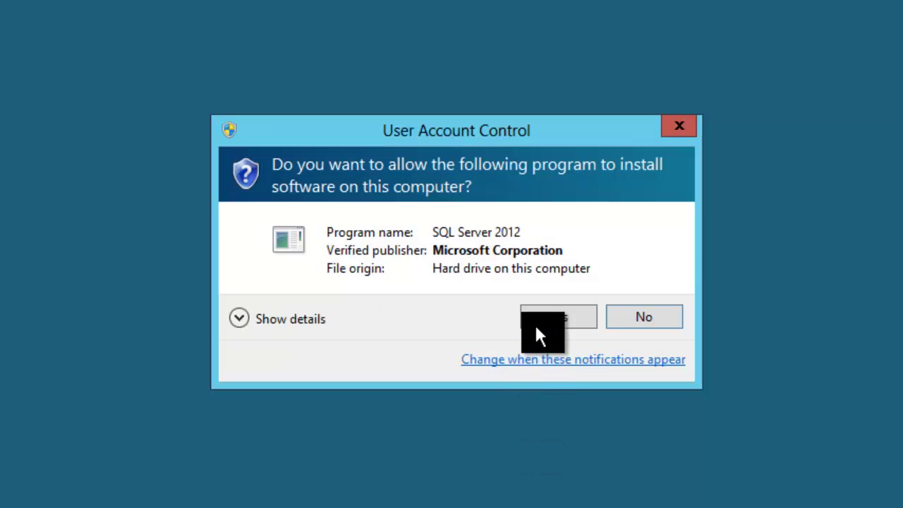
{"action": "left_click", "coordinate": [536, 325]}
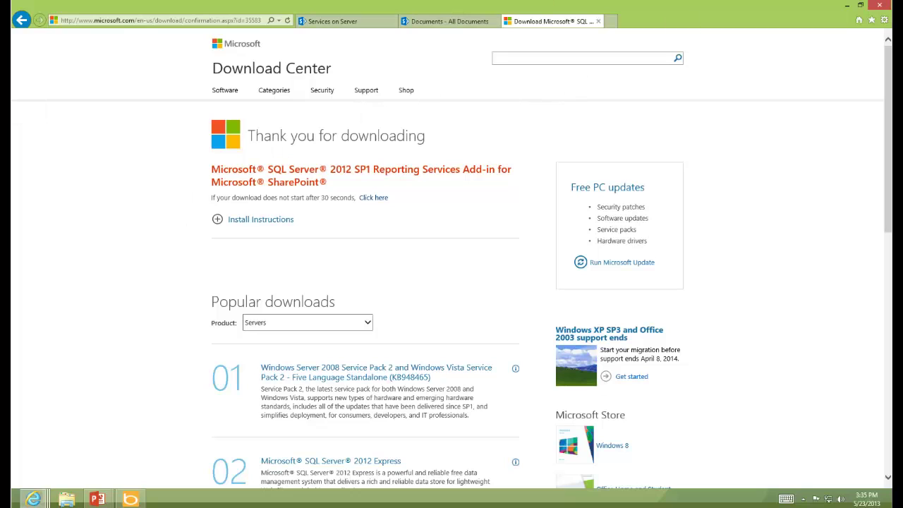
Switch to SharePoint Central Administration in the browser and open the page for managing service applications.
{"action": "left_click", "coordinate": [351, 21]}
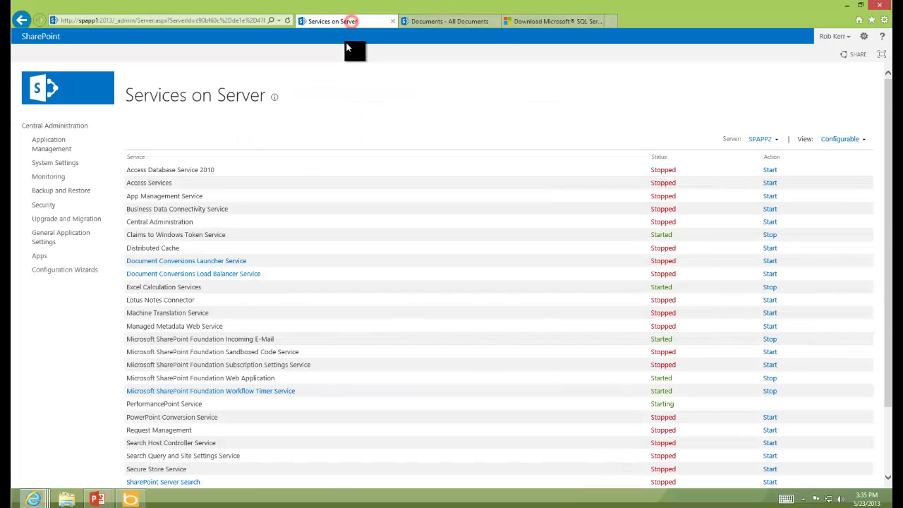
{"action": "left_click", "coordinate": [48, 127]}
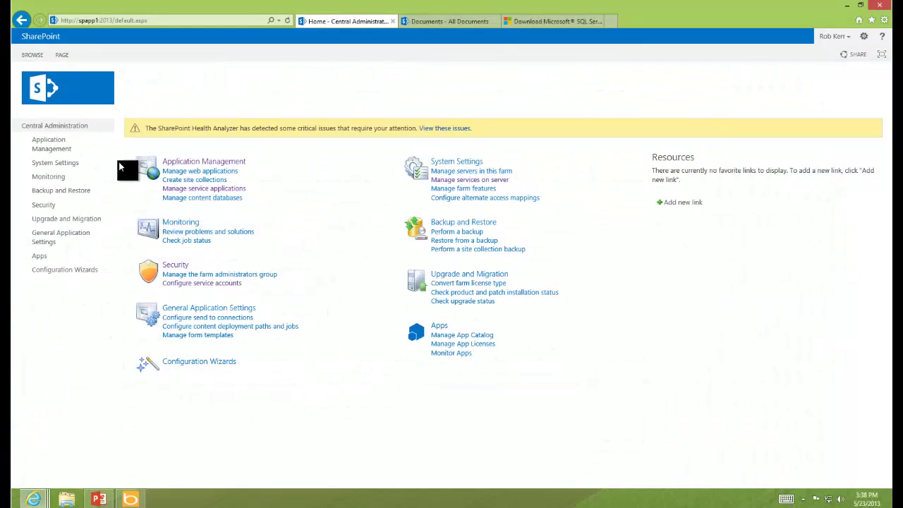
{"action": "left_click", "coordinate": [193, 193]}
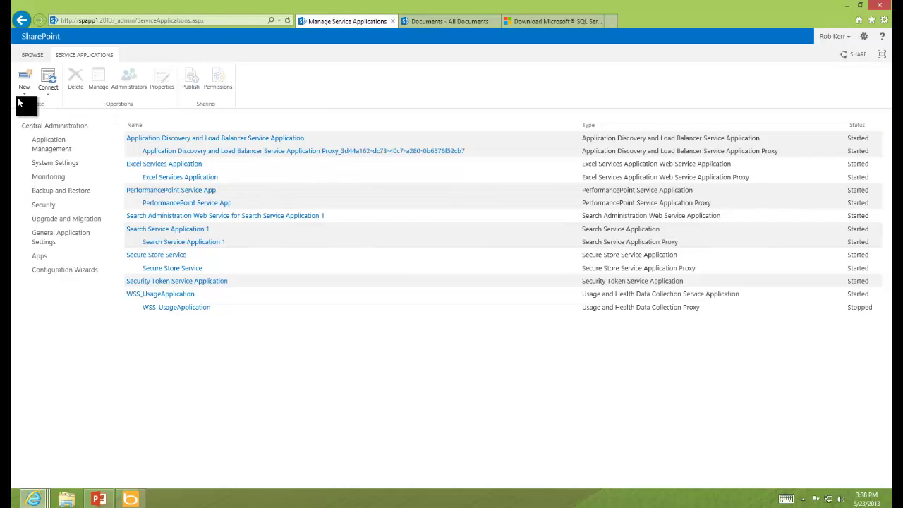
Start a new SQL Server Reporting Services Service Application named Reporting Services that uses the existing BI Services application pool.
{"action": "left_click", "coordinate": [21, 96]}
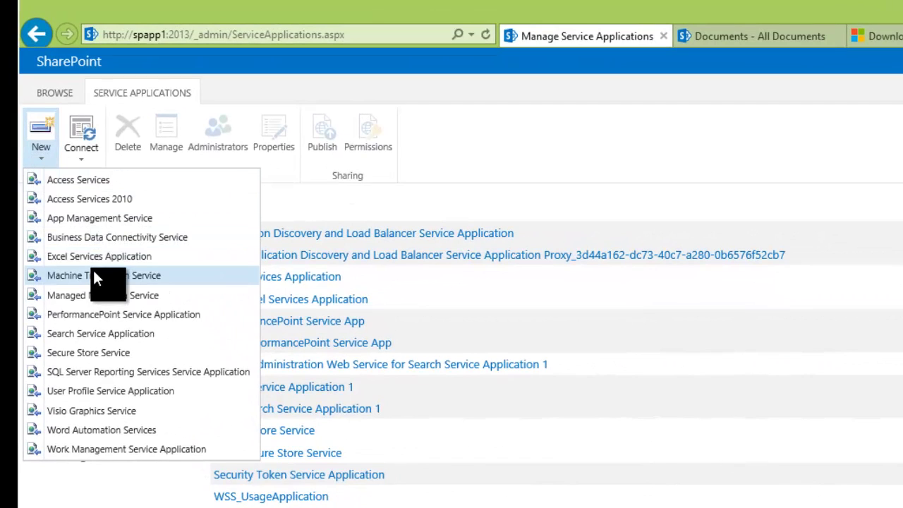
{"action": "left_click", "coordinate": [111, 371]}
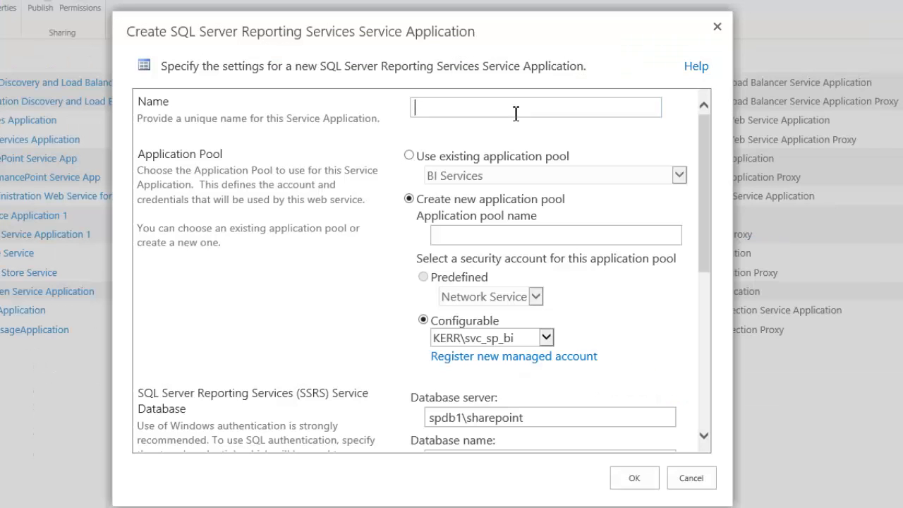
{"action": "left_click", "coordinate": [869, 263]}
{"action": "type", "text": "Reporting "}
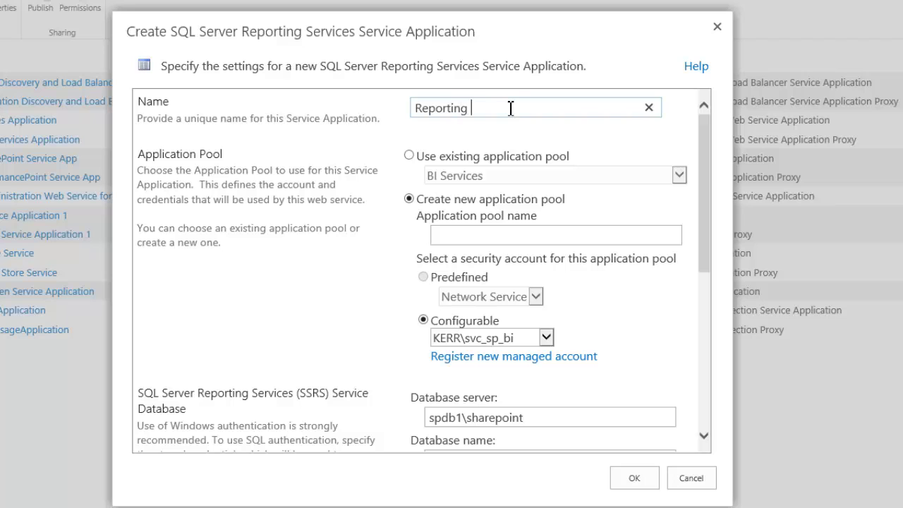
{"action": "type", "text": "Services"}
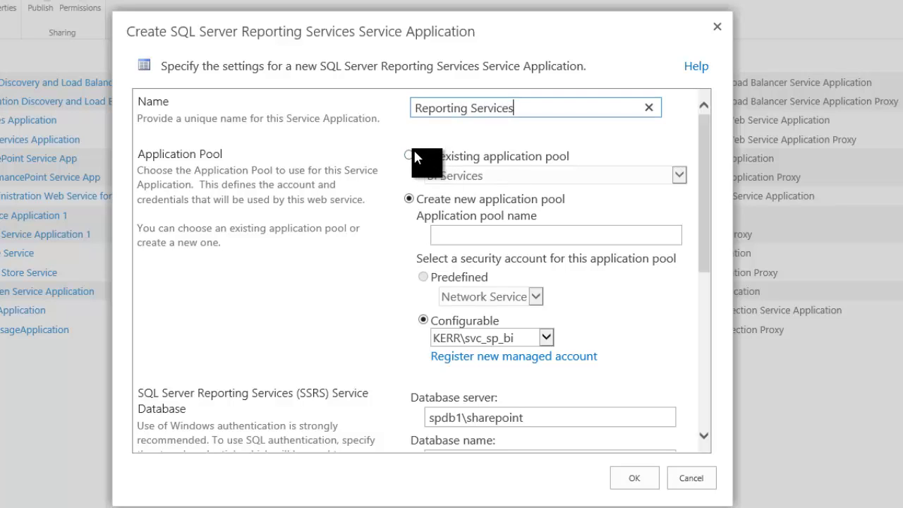
{"action": "left_click", "coordinate": [410, 155]}
Shorten the new service application's database name to ReportingService.
{"action": "left_click_drag", "start_coordinate": [700, 188], "coordinate": [691, 342]}
{"action": "left_click_drag", "start_coordinate": [526, 147], "coordinate": [696, 155]}
{"action": "key", "text": "BackSpace"}
{"action": "key", "text": "BackSpace"}
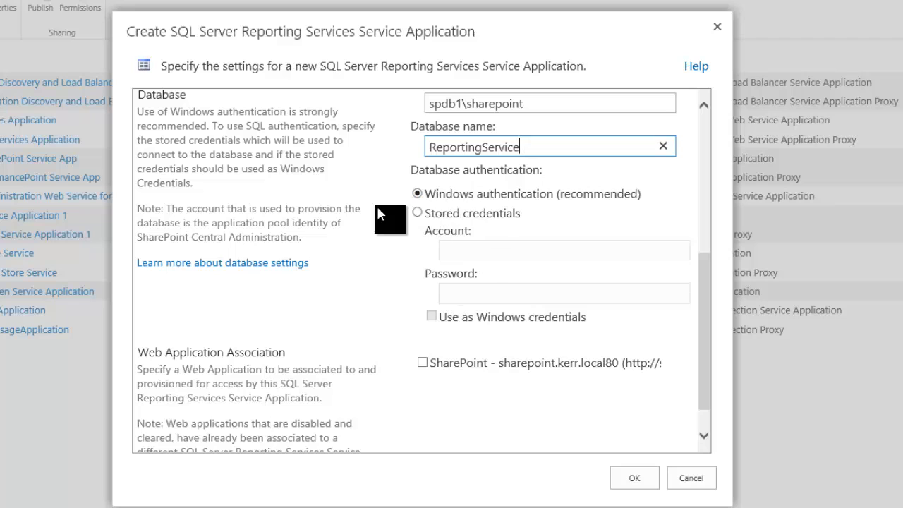
Associate the service application with the SharePoint - sharepoint.kerr.local80 web application, create it and close the confirmation.
{"action": "left_click", "coordinate": [421, 362]}
{"action": "left_click_drag", "start_coordinate": [703, 288], "coordinate": [709, 347]}
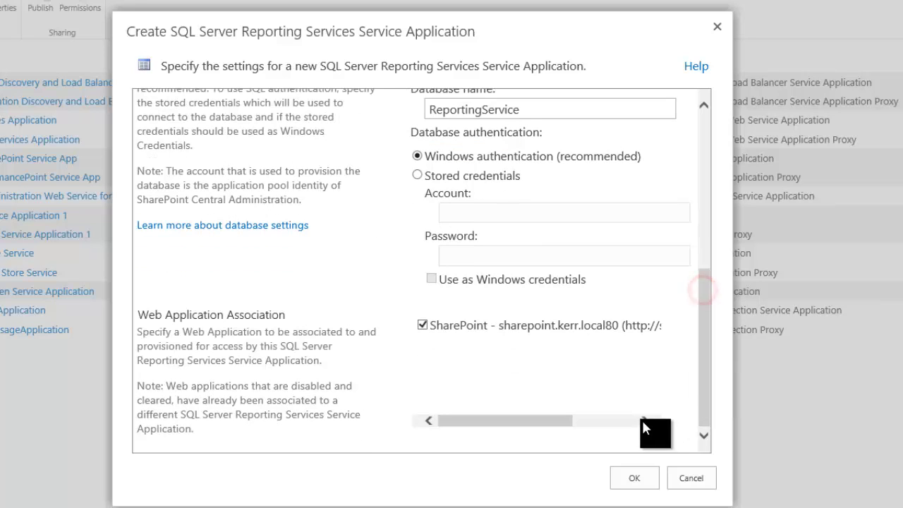
{"action": "left_click_drag", "start_coordinate": [526, 420], "coordinate": [477, 432]}
{"action": "left_click", "coordinate": [637, 482]}
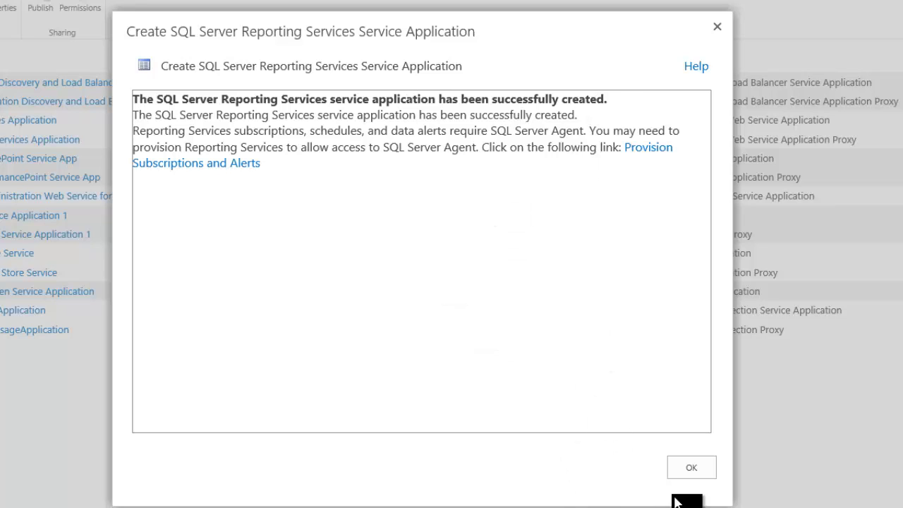
{"action": "left_click", "coordinate": [687, 468]}
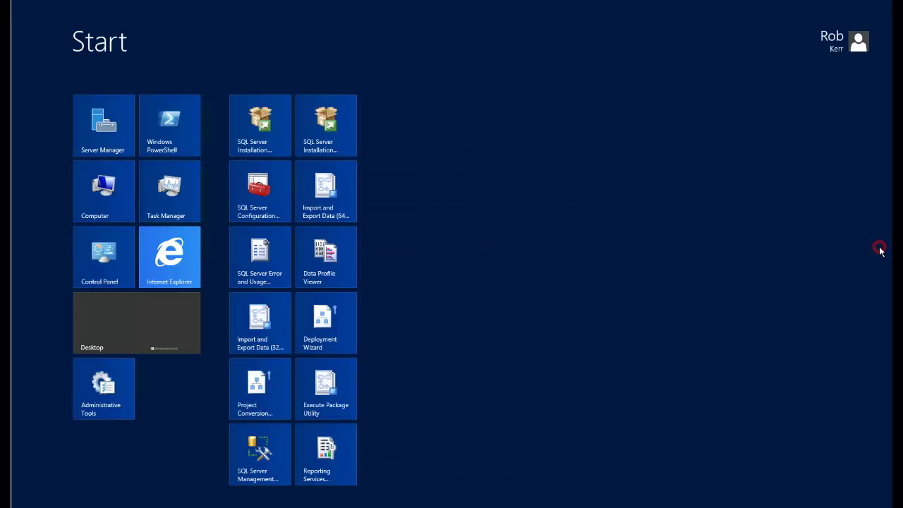
Open SQL Server Configuration Manager with elevated rights and check the state of the SQL Server Agent (SHAREPOINT) service.
{"action": "left_click", "coordinate": [266, 191]}
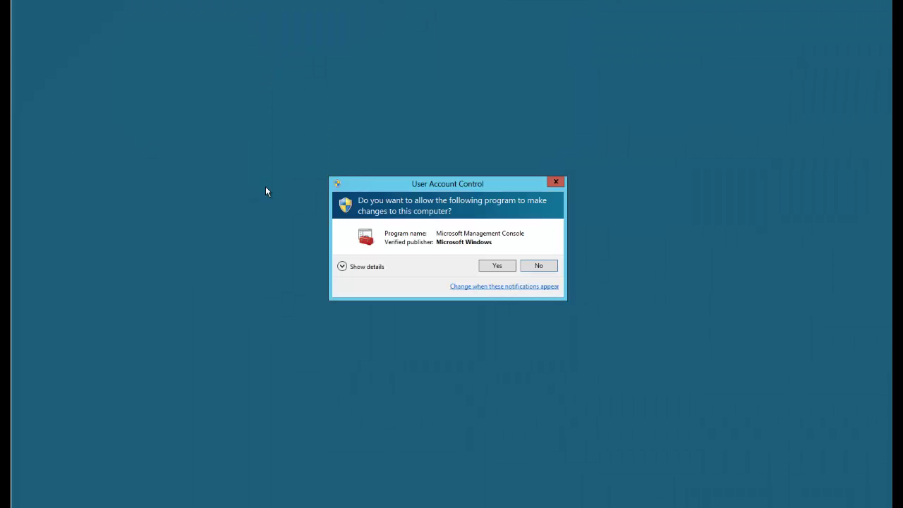
{"action": "left_click", "coordinate": [496, 266]}
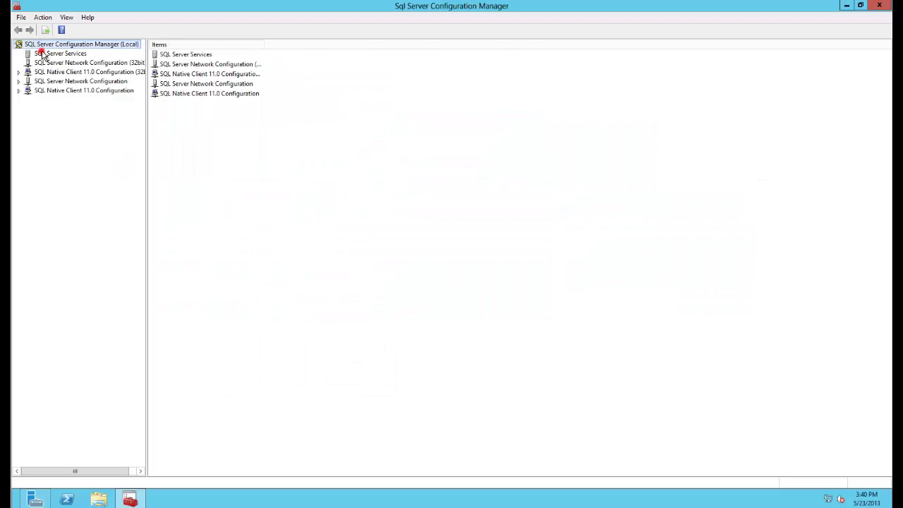
{"action": "left_click", "coordinate": [41, 53]}
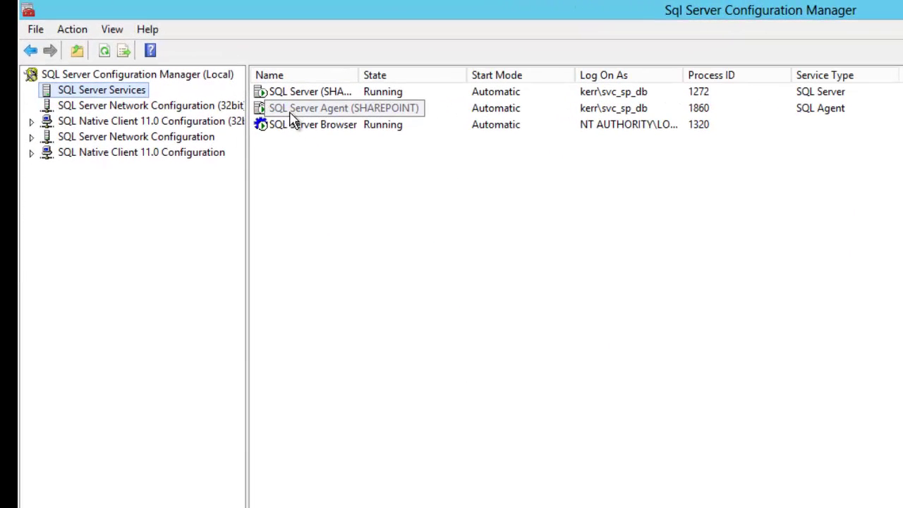
{"action": "left_click", "coordinate": [215, 82]}
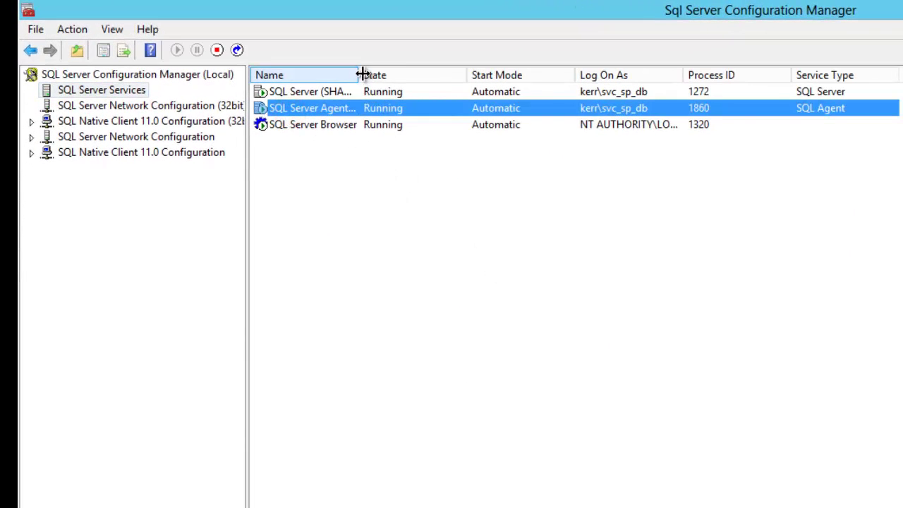
{"action": "left_click_drag", "start_coordinate": [361, 74], "coordinate": [439, 75]}
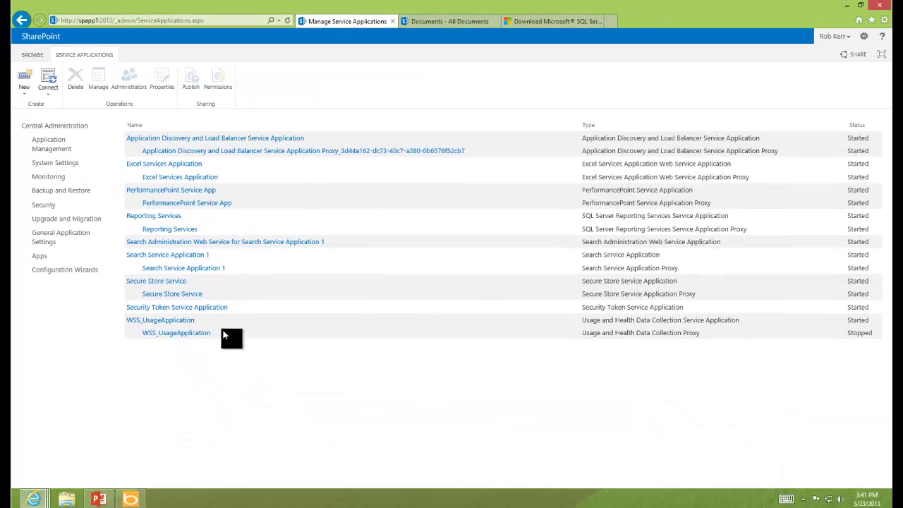
Open the Reporting Services application's management page in Central Administration and review its System Settings and E-mail Settings.
{"action": "left_click", "coordinate": [170, 221]}
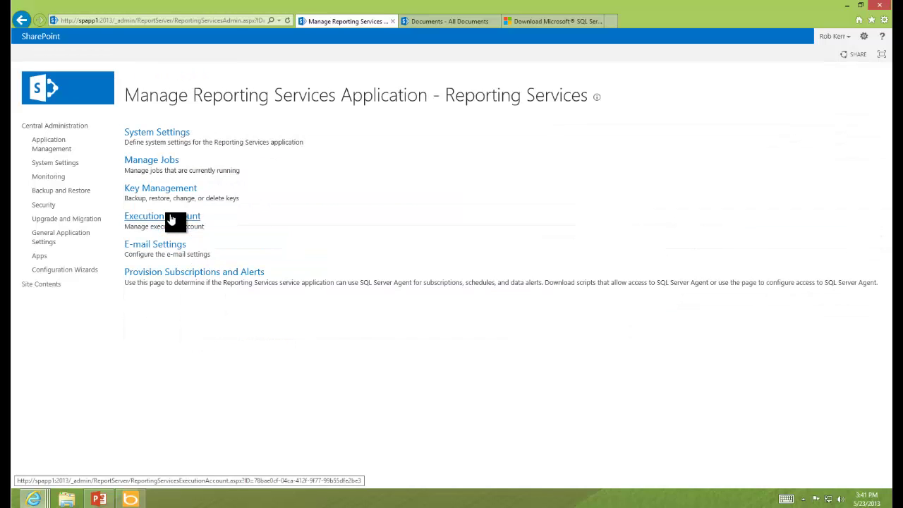
{"action": "left_click", "coordinate": [185, 134]}
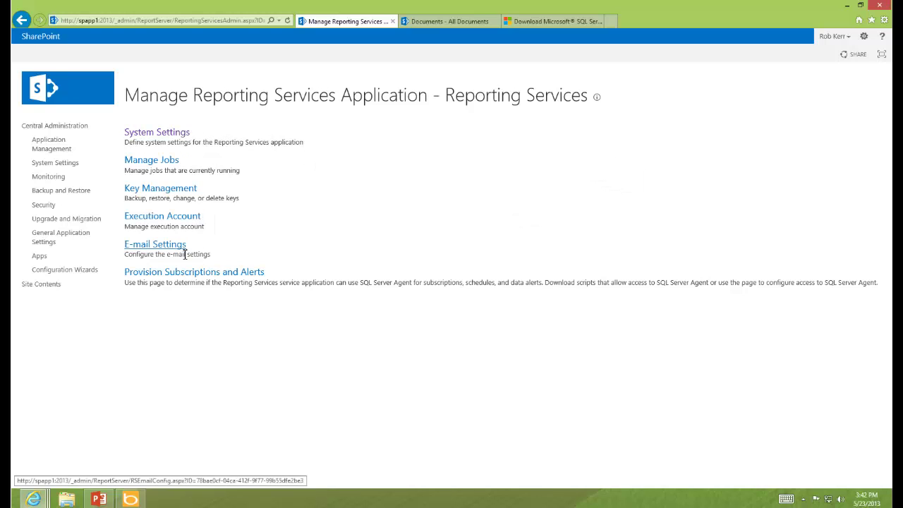
{"action": "left_click", "coordinate": [150, 249]}
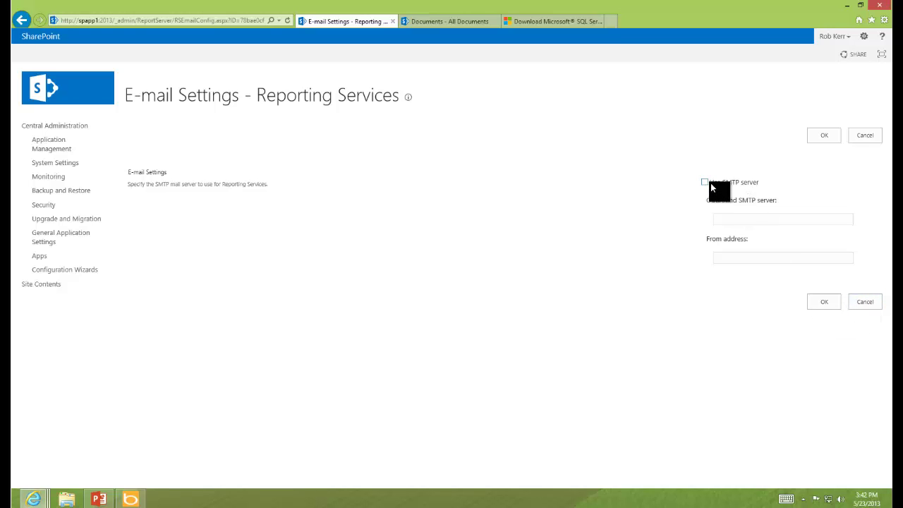
{"action": "left_click", "coordinate": [855, 302]}
Provision subscriptions and alerts by entering the account's user name and password, used as Windows credentials, and submit them.
{"action": "left_click", "coordinate": [195, 276]}
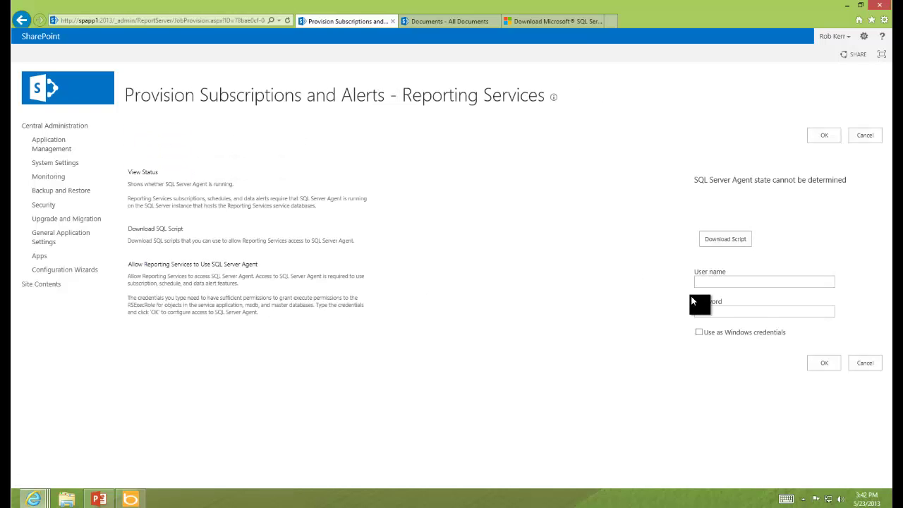
{"action": "left_click", "coordinate": [707, 281]}
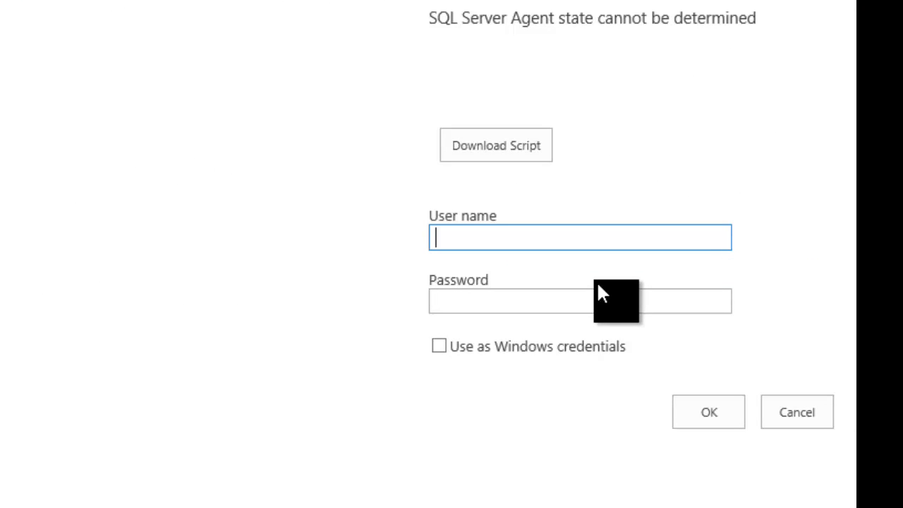
{"action": "type", "text": "kerr\\rob"}
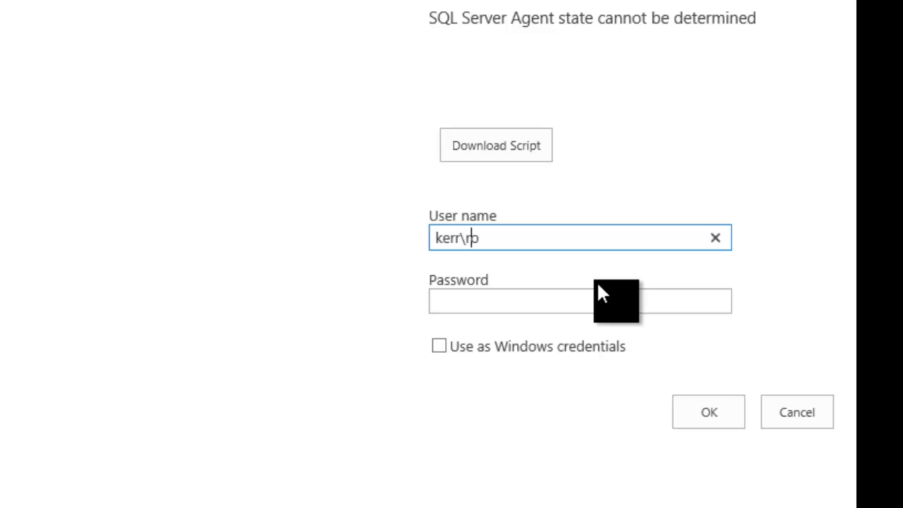
{"action": "key", "text": "Tab"}
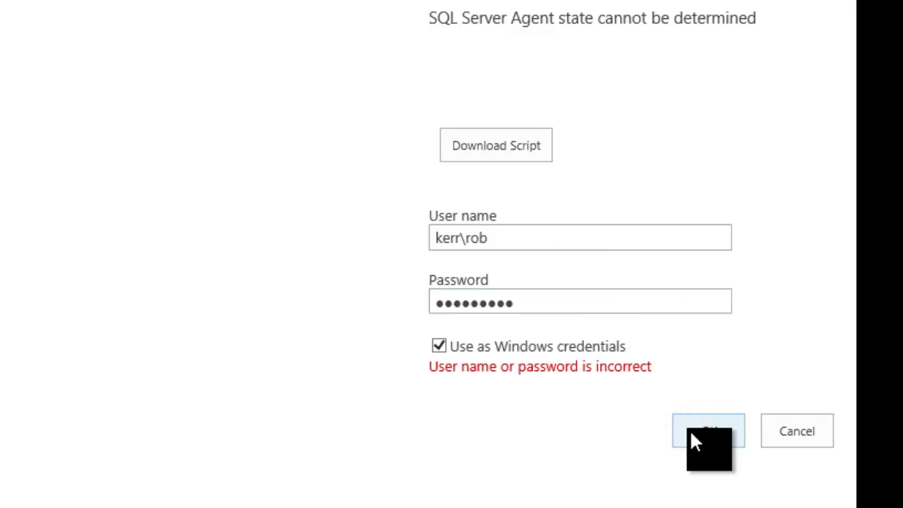
{"action": "left_click", "coordinate": [691, 431]}
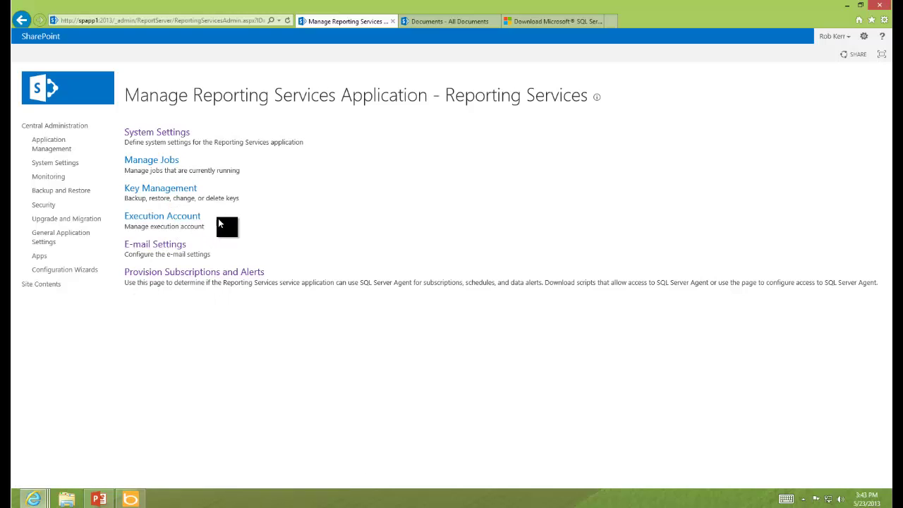
View the Key Management options for Reporting Services and return to the application's management page.
{"action": "left_click", "coordinate": [176, 191]}
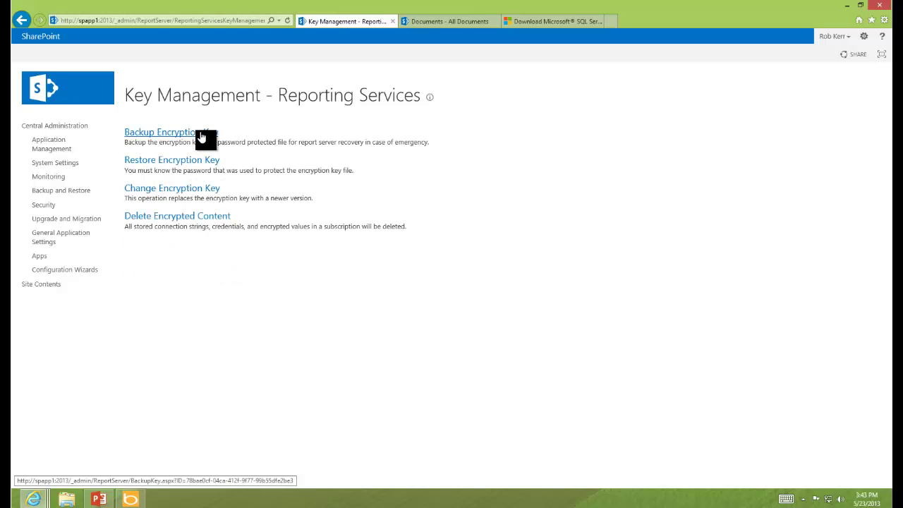
{"action": "left_click", "coordinate": [22, 20]}
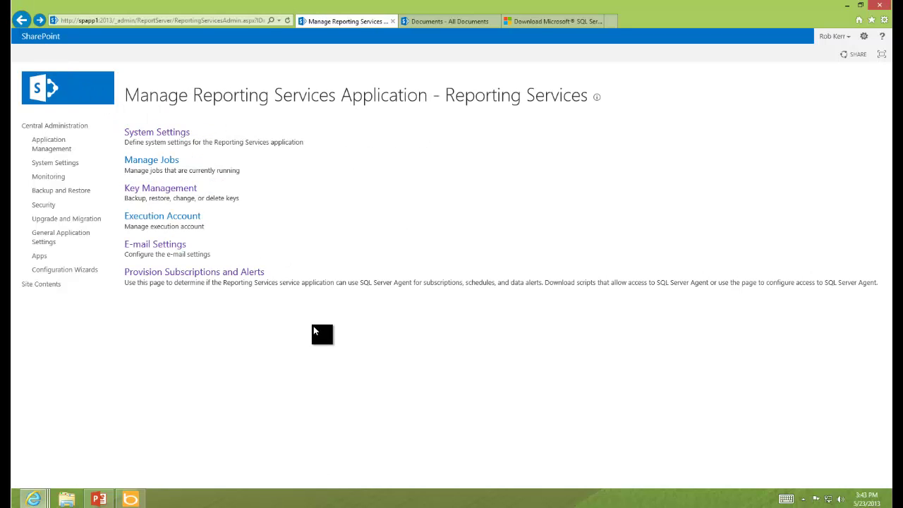